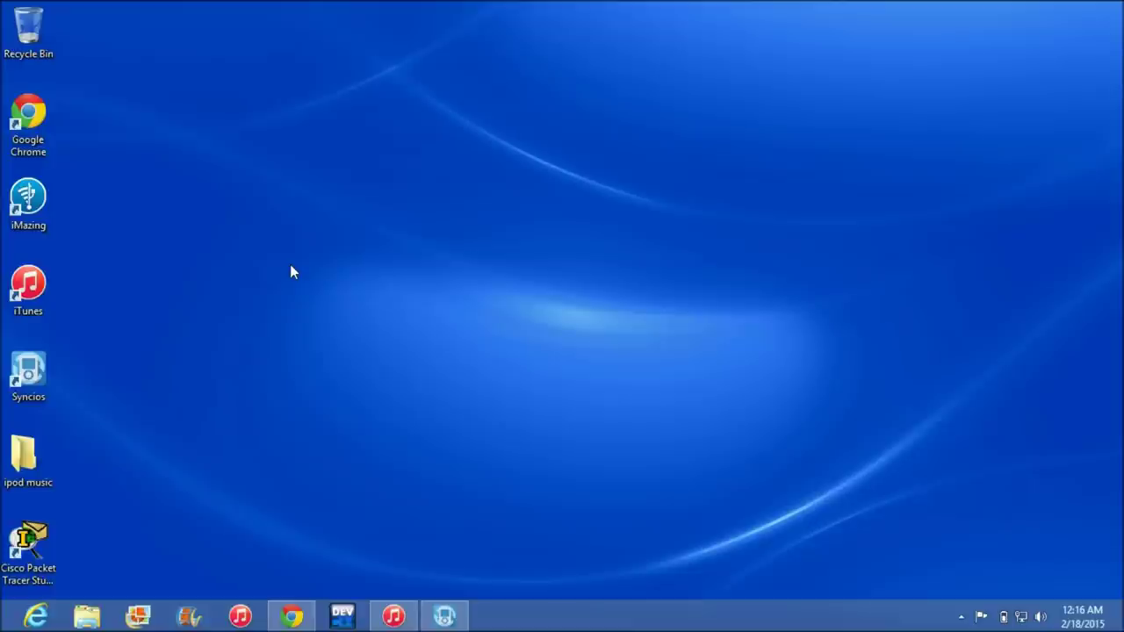
Switch to Chrome, open the SynciOS Free product page on syncios.com, and examine its features and Windows download option
click(28, 373)
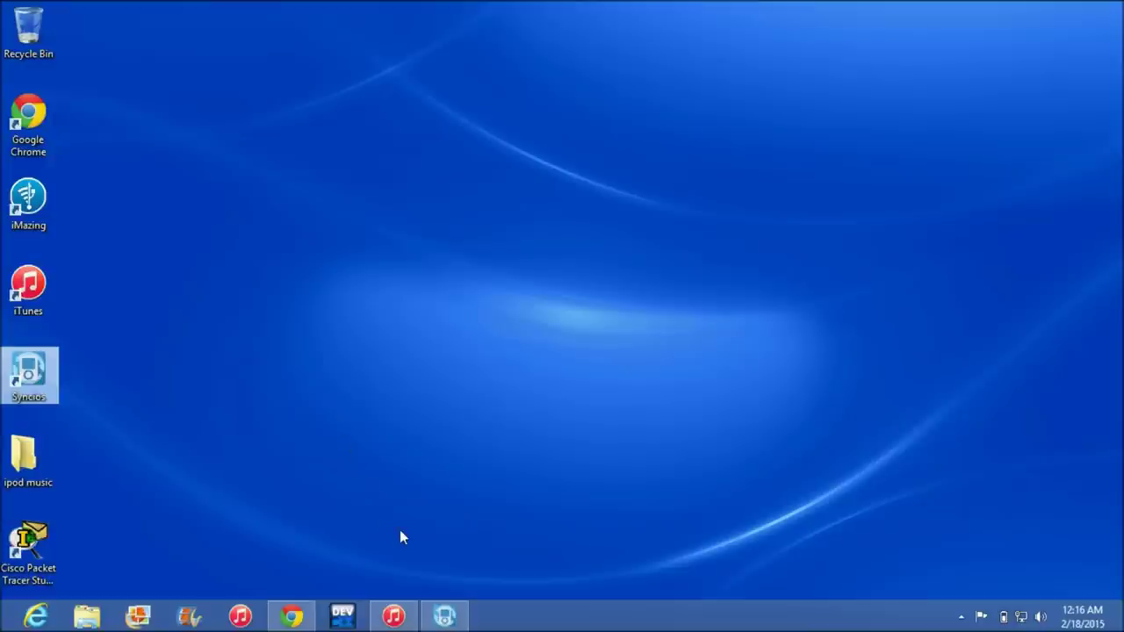
click(314, 612)
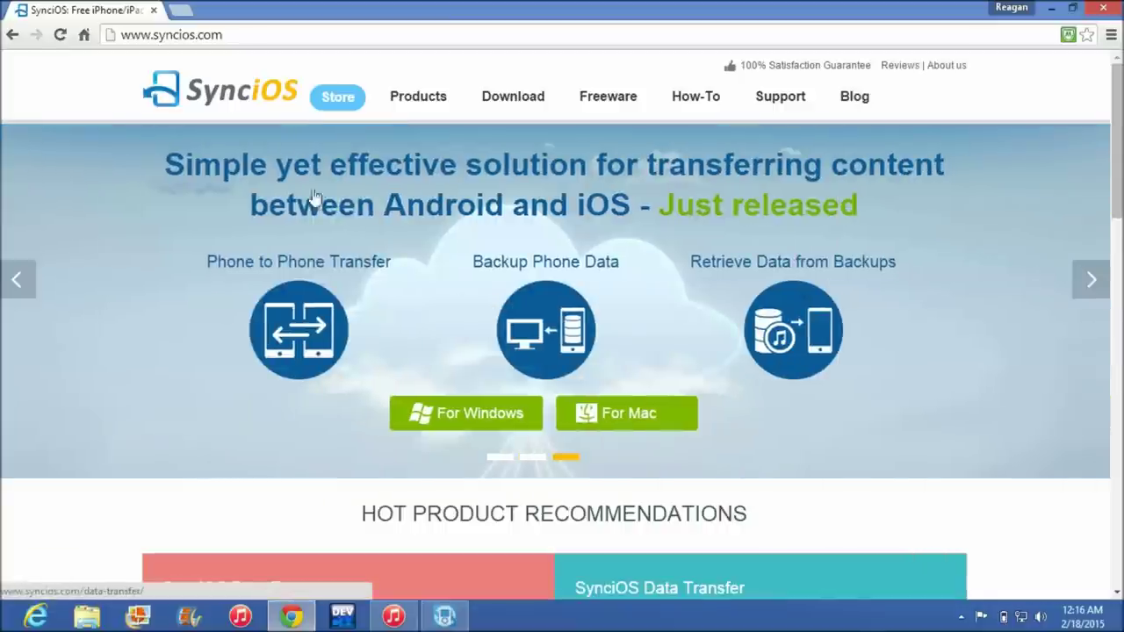
mouse_move(418, 99)
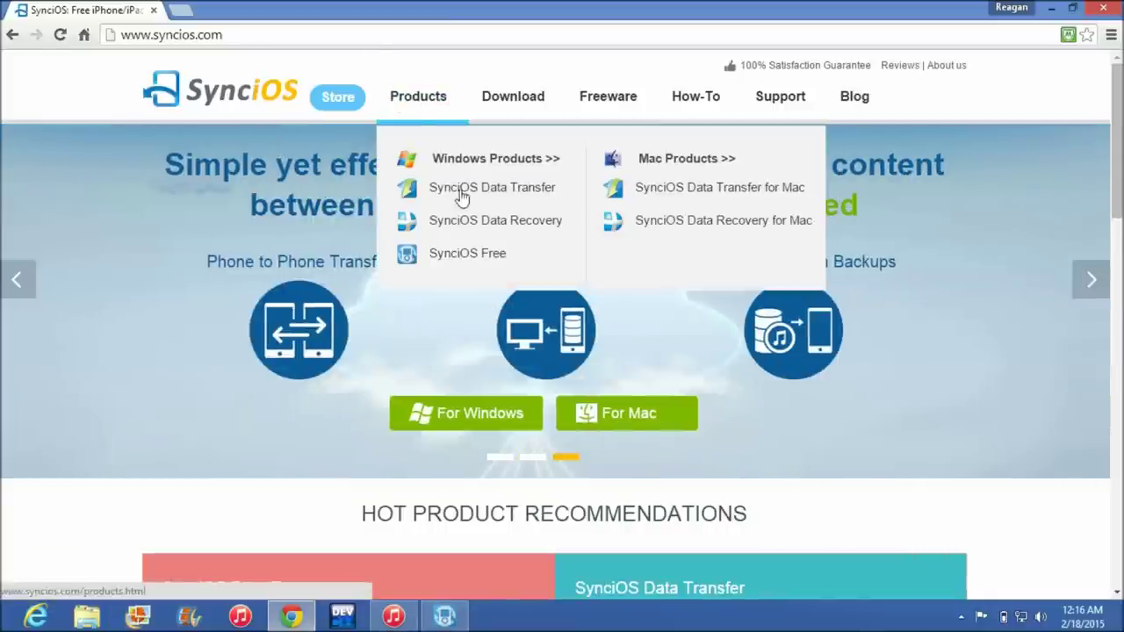
click(469, 263)
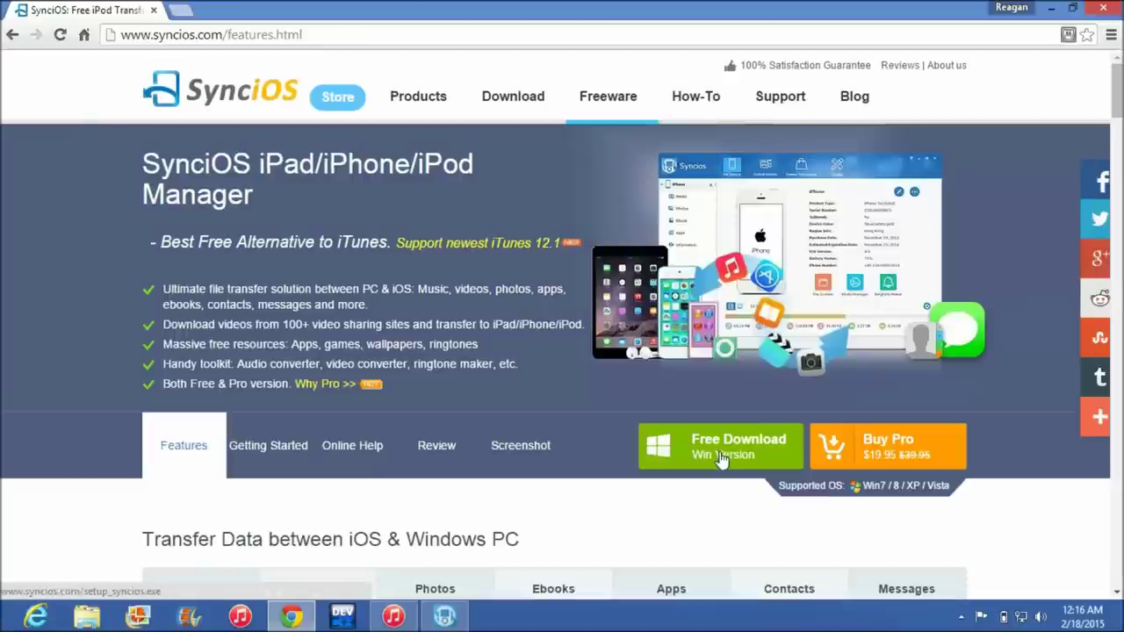
mouse_move(465, 105)
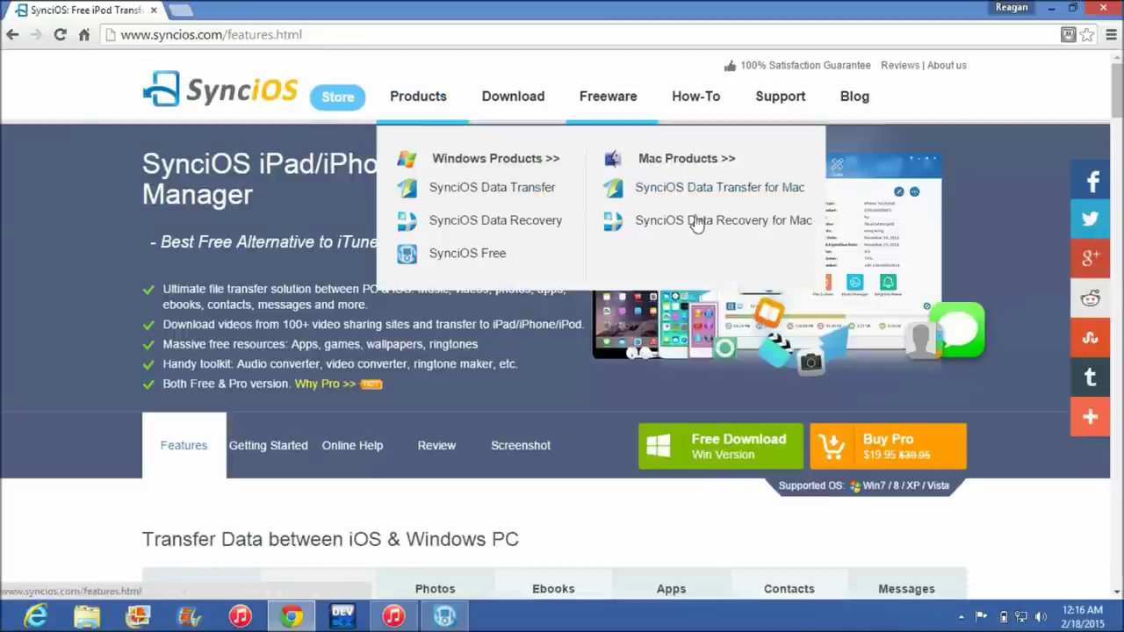
scroll(659, 532, down, 1)
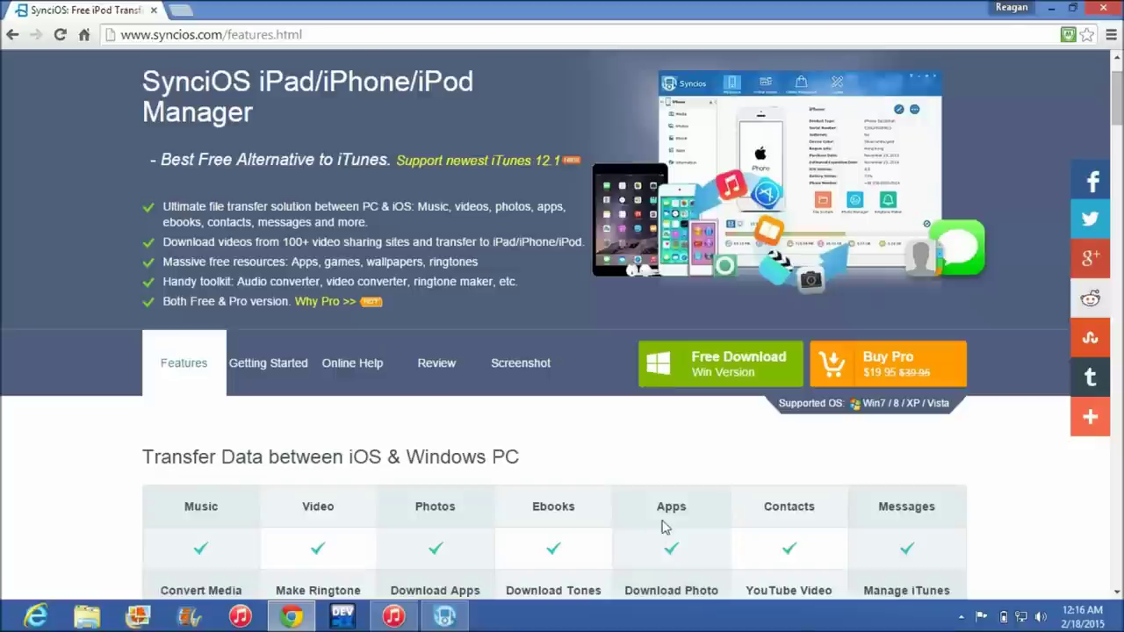
scroll(658, 471, down, 1)
scroll(709, 325, up, 1)
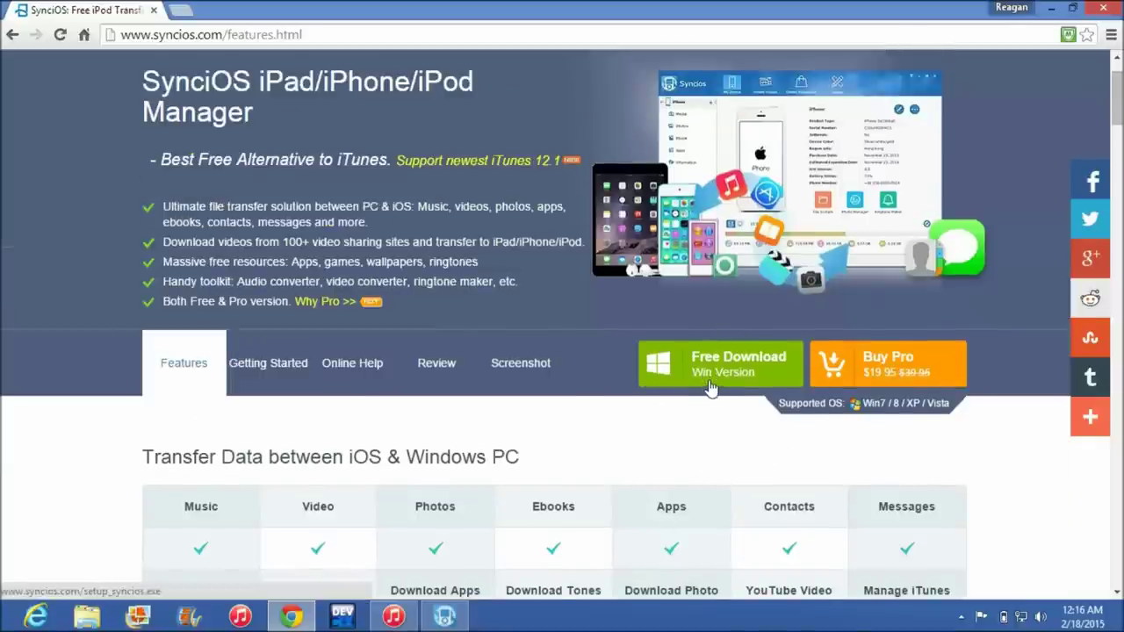
scroll(753, 365, up, 1)
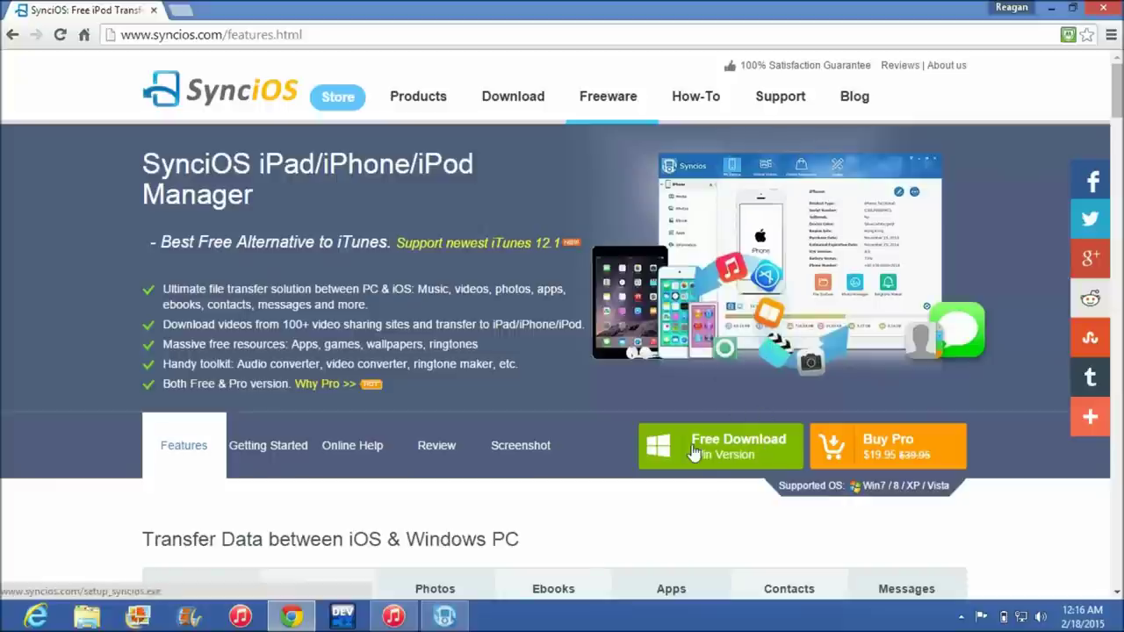
Minimize the browser, bring up Syncios, and switch to iTunes to look through the songs in My Music
click(1047, 8)
click(445, 616)
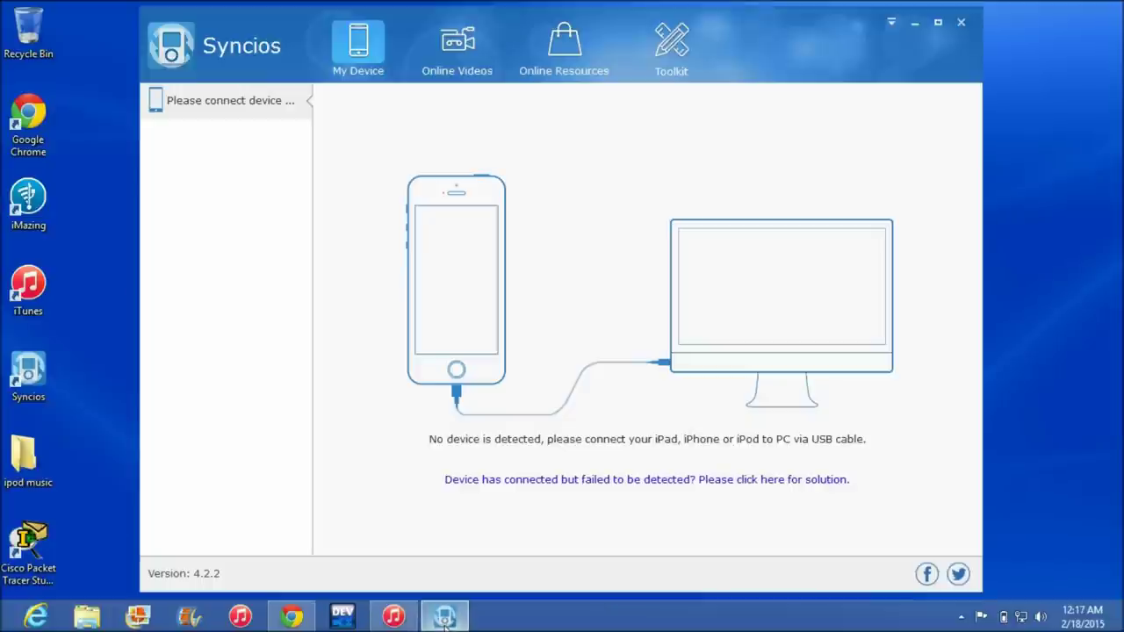
click(393, 617)
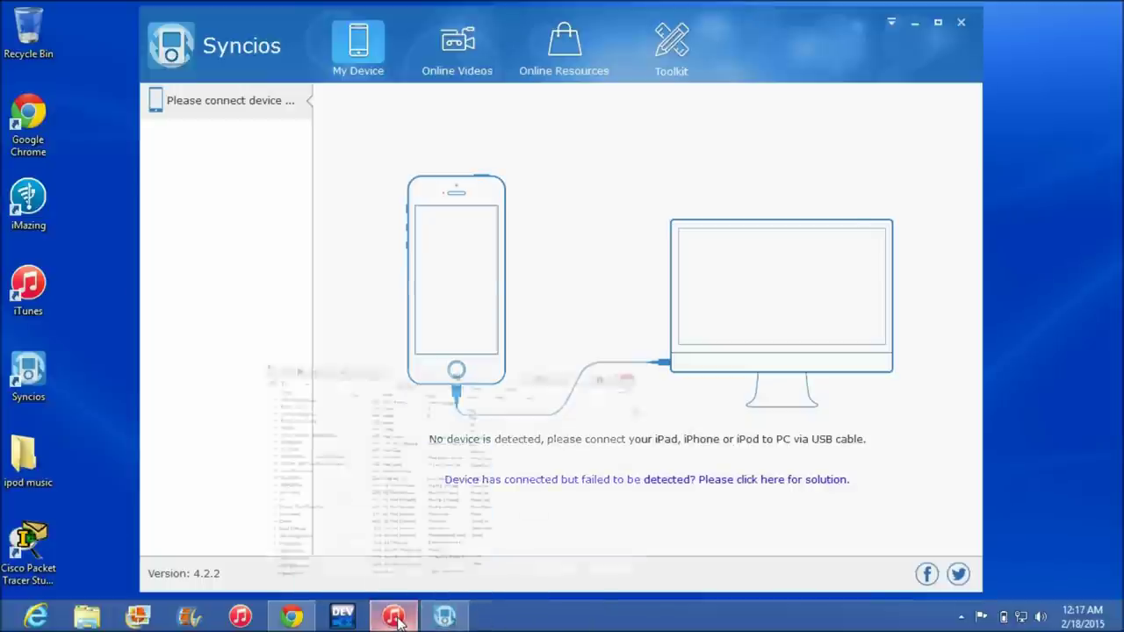
scroll(412, 347, down, 20)
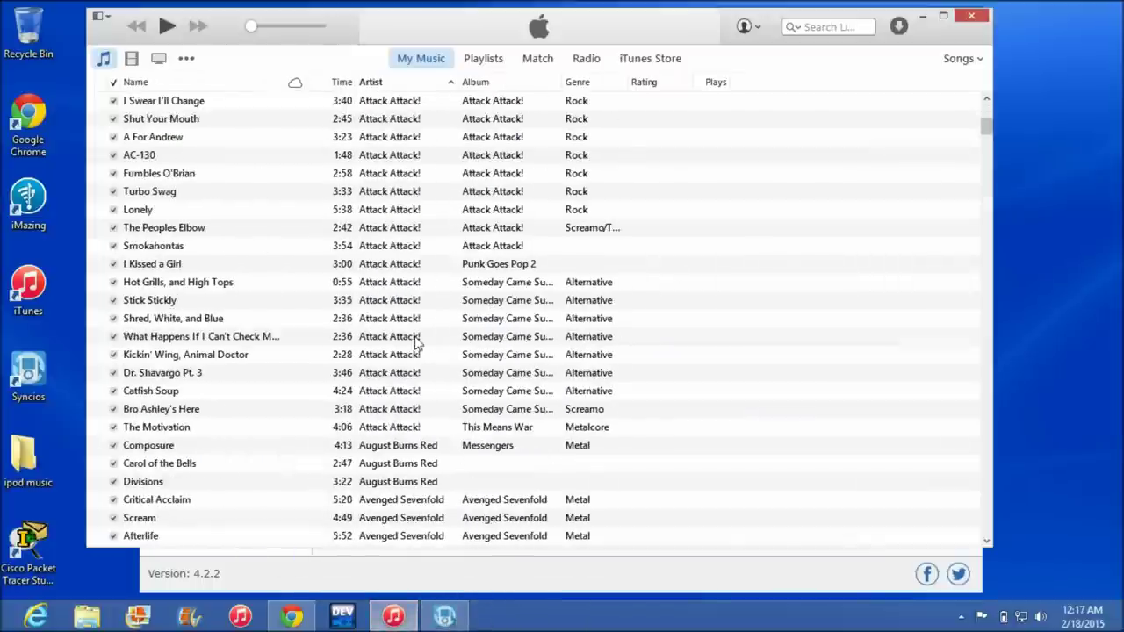
scroll(417, 349, down, 7)
Switch to Syncios, acknowledge its note about turning off iTunes, and close iTunes while dismissing its iPod software update prompt
click(444, 617)
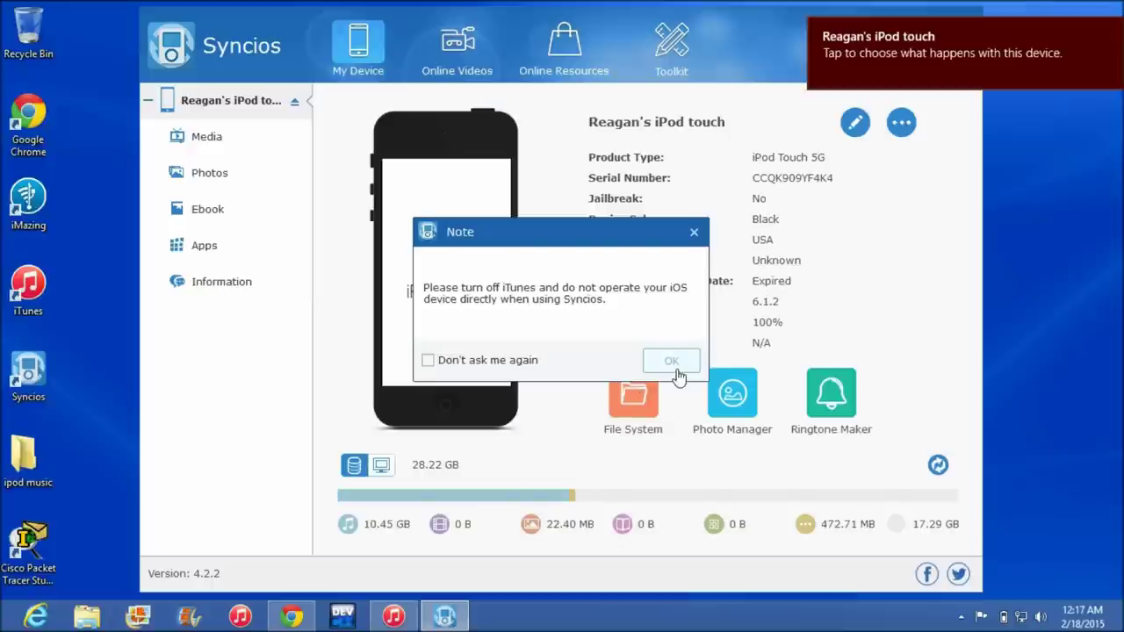
click(676, 371)
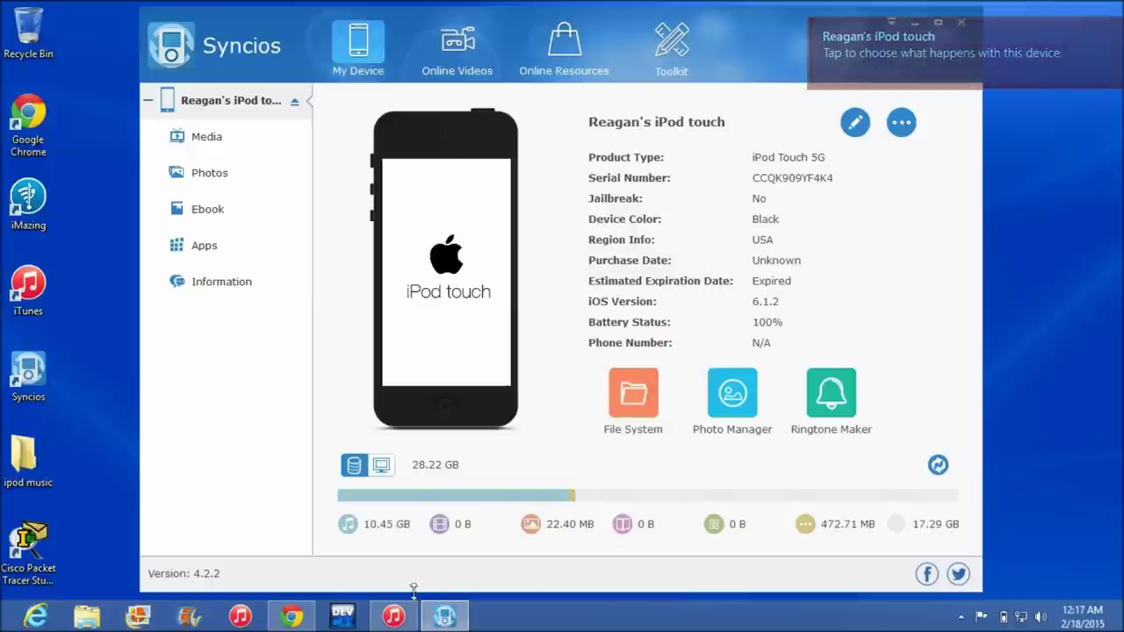
right_click(393, 617)
click(389, 571)
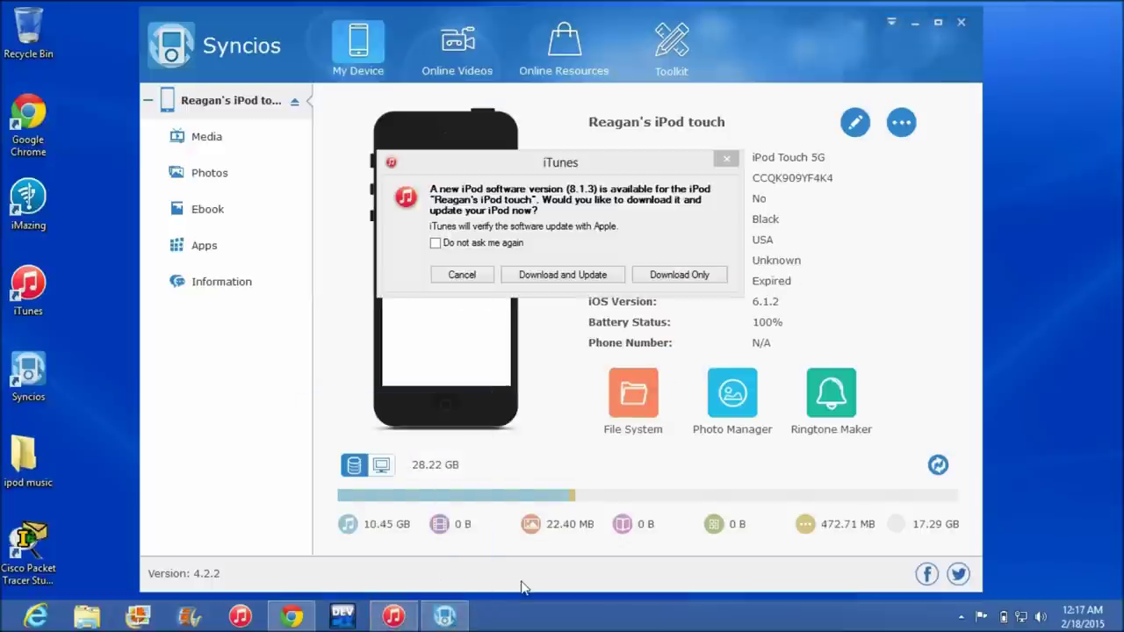
click(726, 159)
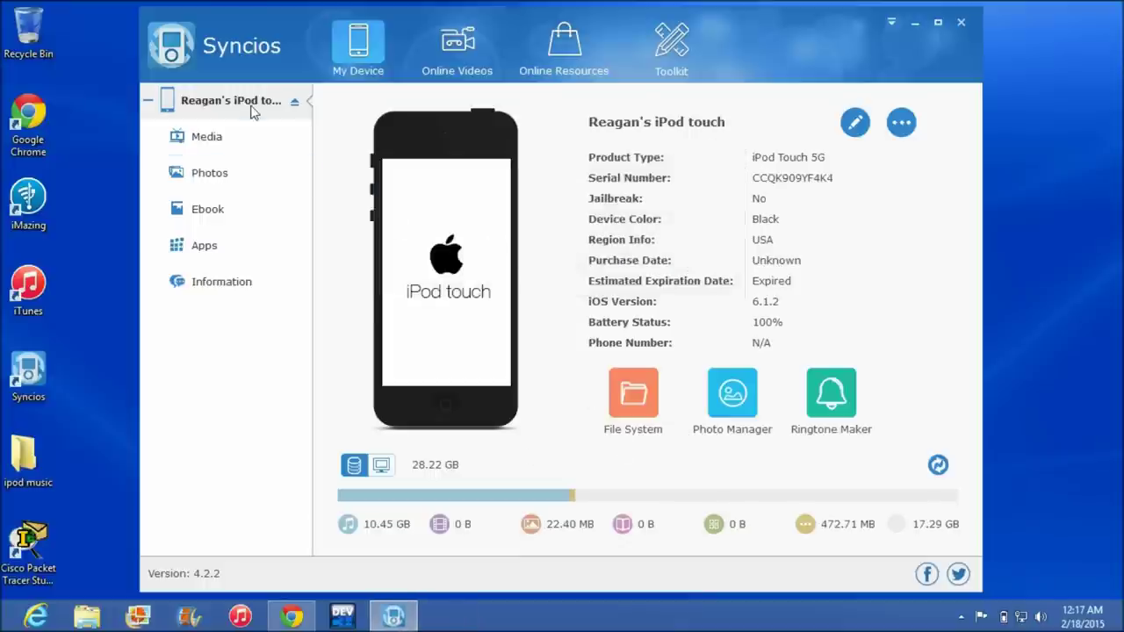
Open the connected iPod's media list in Syncios and select all of its songs
click(237, 174)
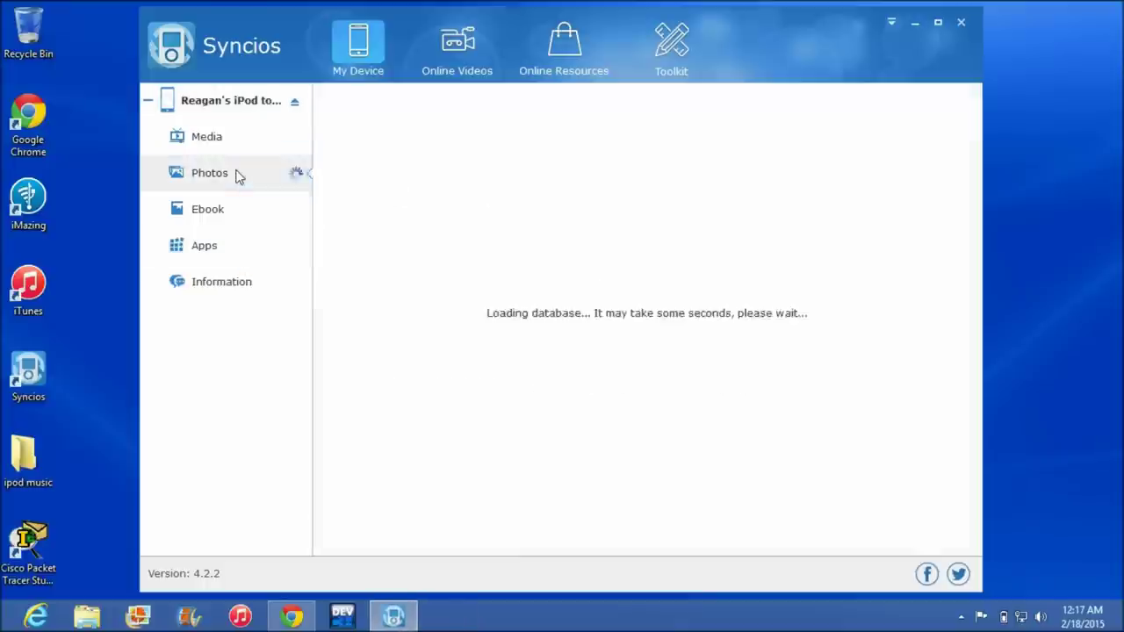
click(229, 141)
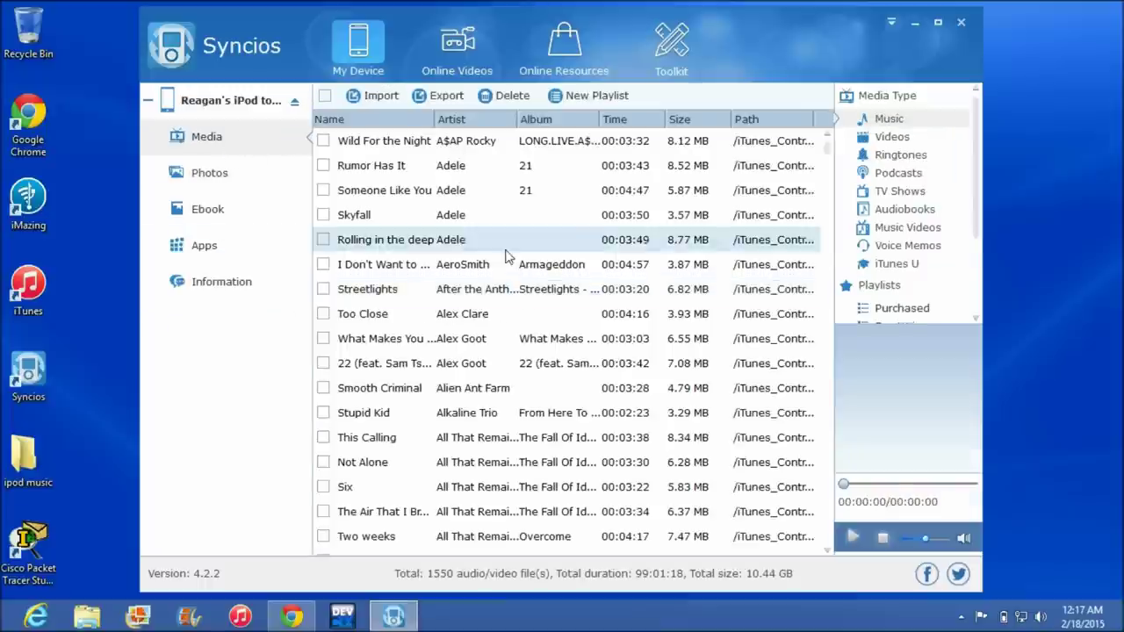
scroll(532, 253, down, 3)
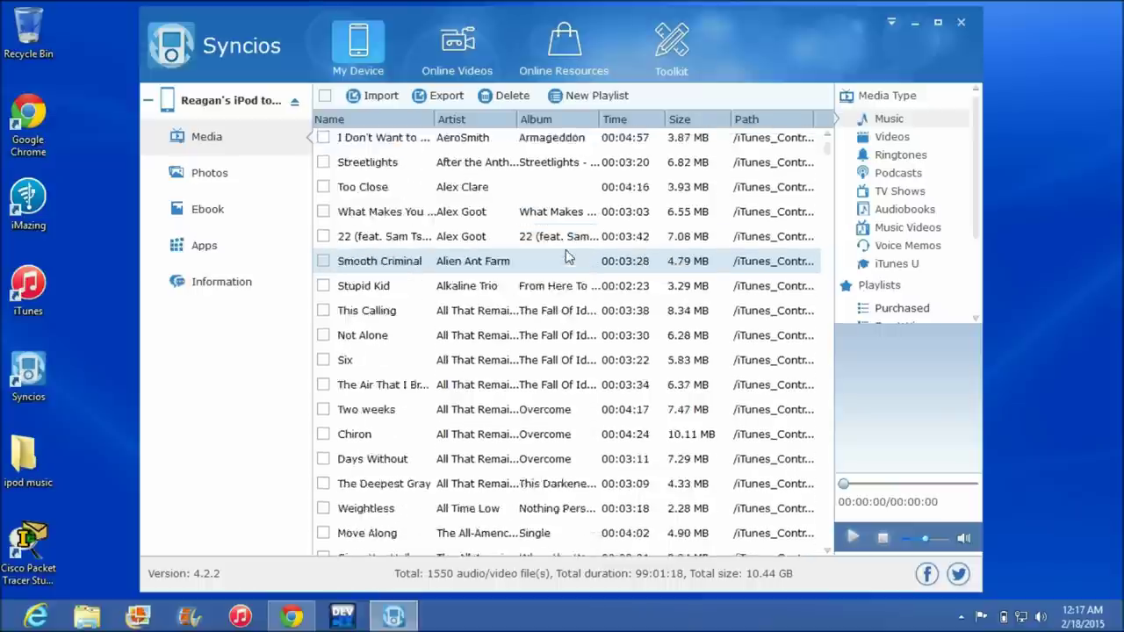
scroll(567, 255, down, 3)
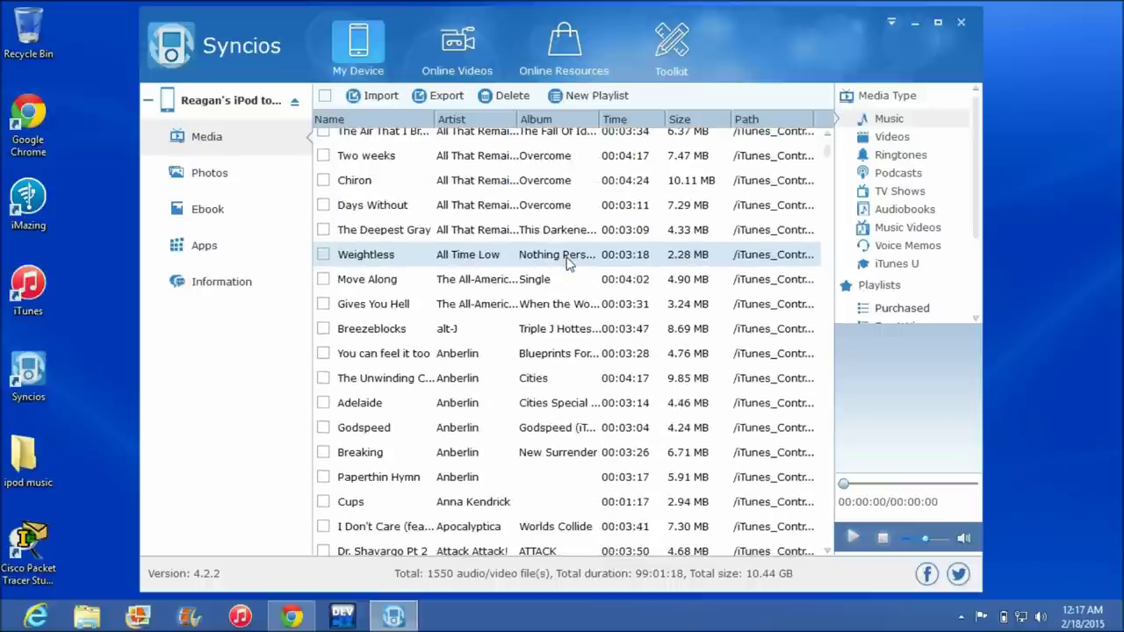
scroll(567, 262, up, 1)
scroll(566, 262, up, 5)
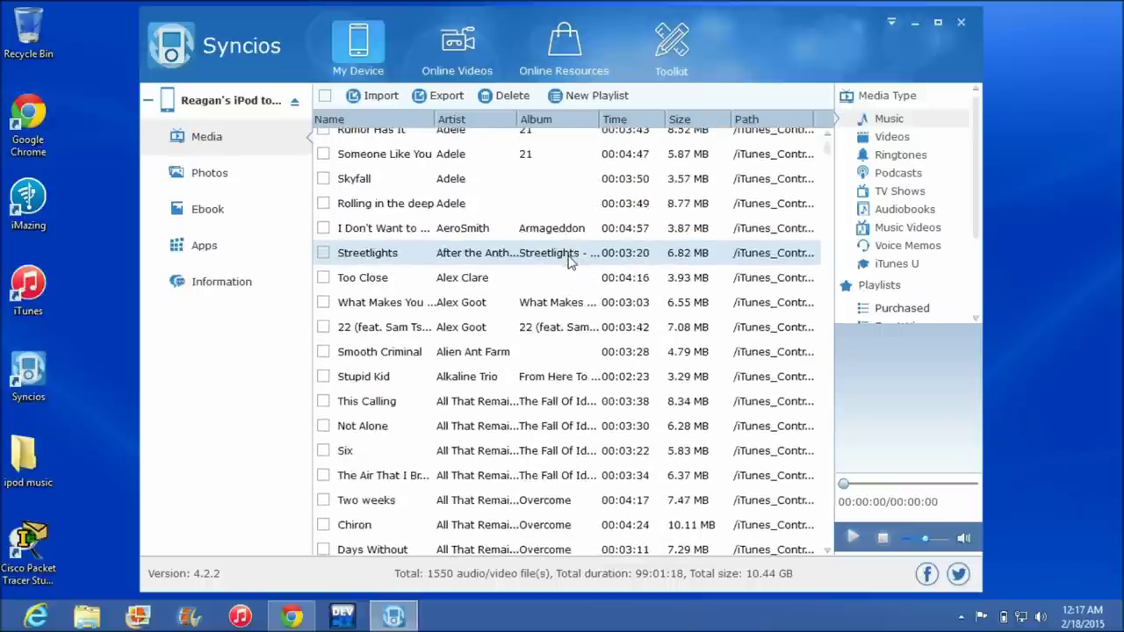
scroll(492, 182, up, 1)
click(324, 95)
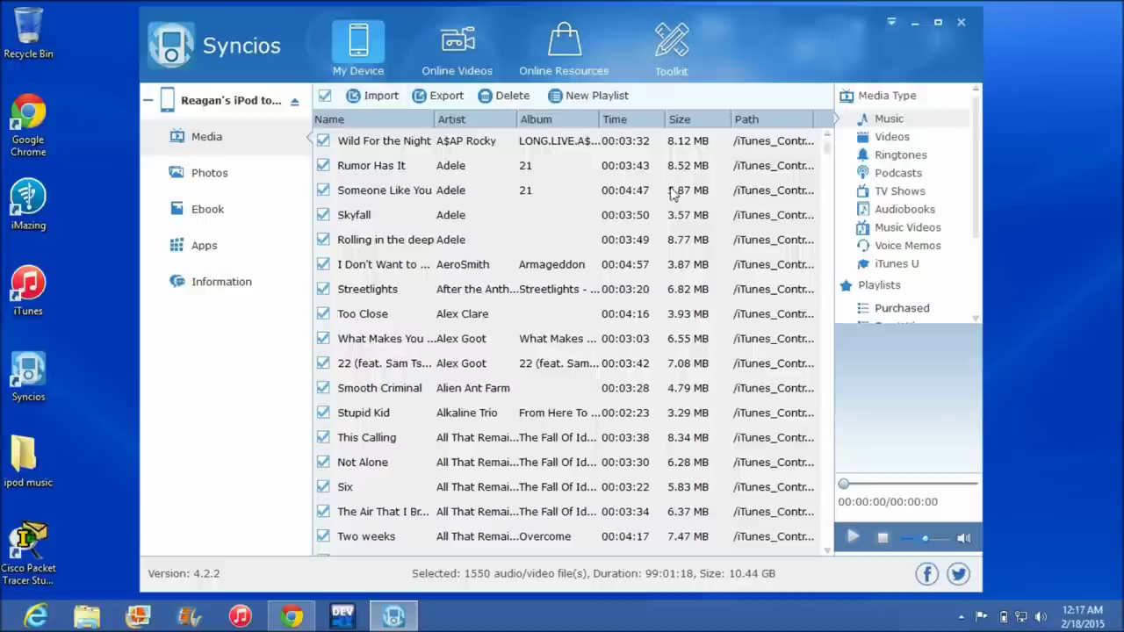
Review the export settings and destination folder for the selected songs, and cancel the export
click(460, 99)
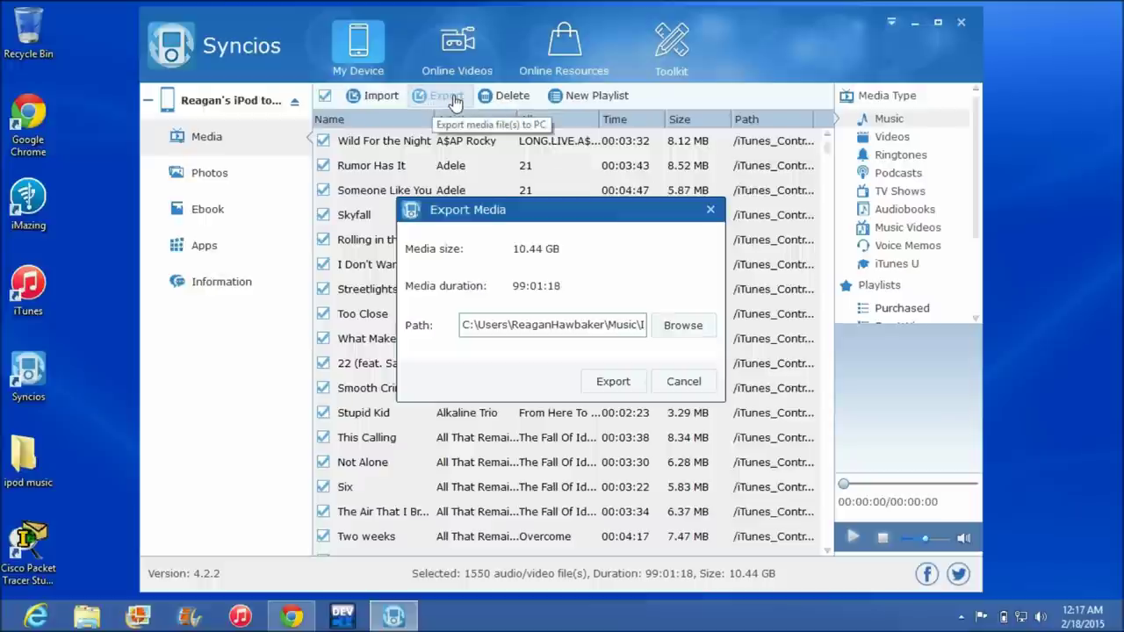
click(670, 326)
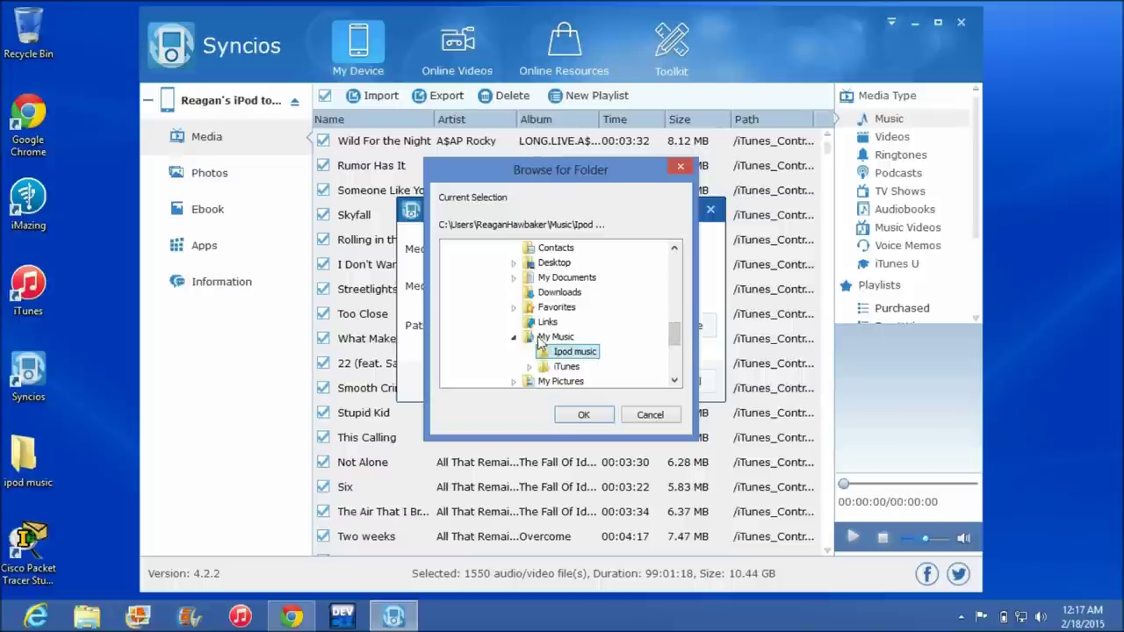
click(648, 414)
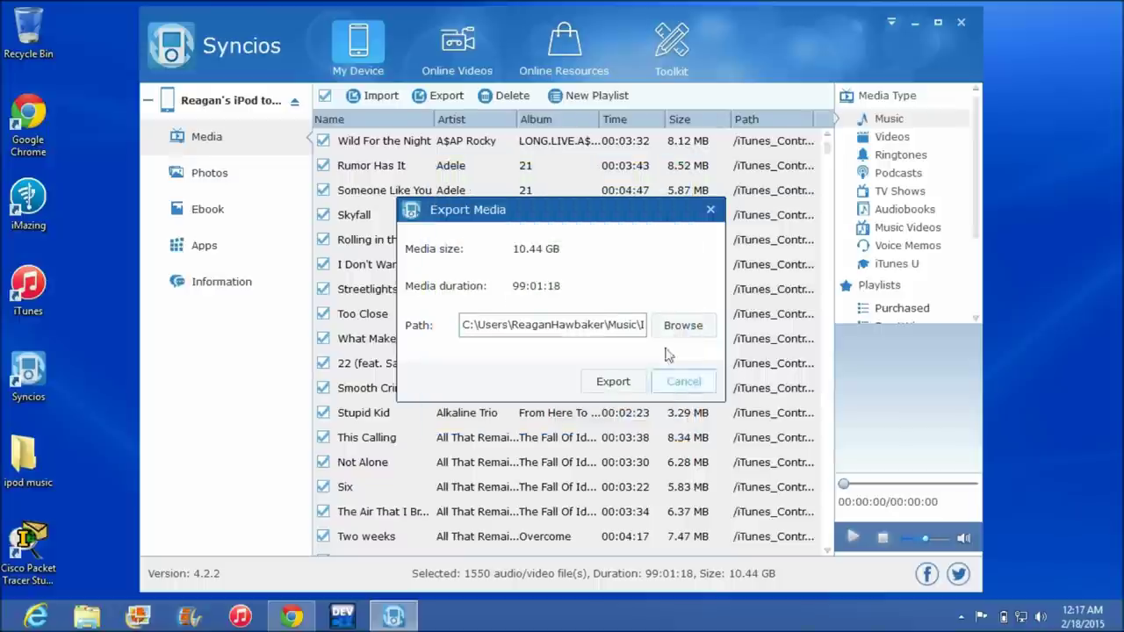
click(686, 391)
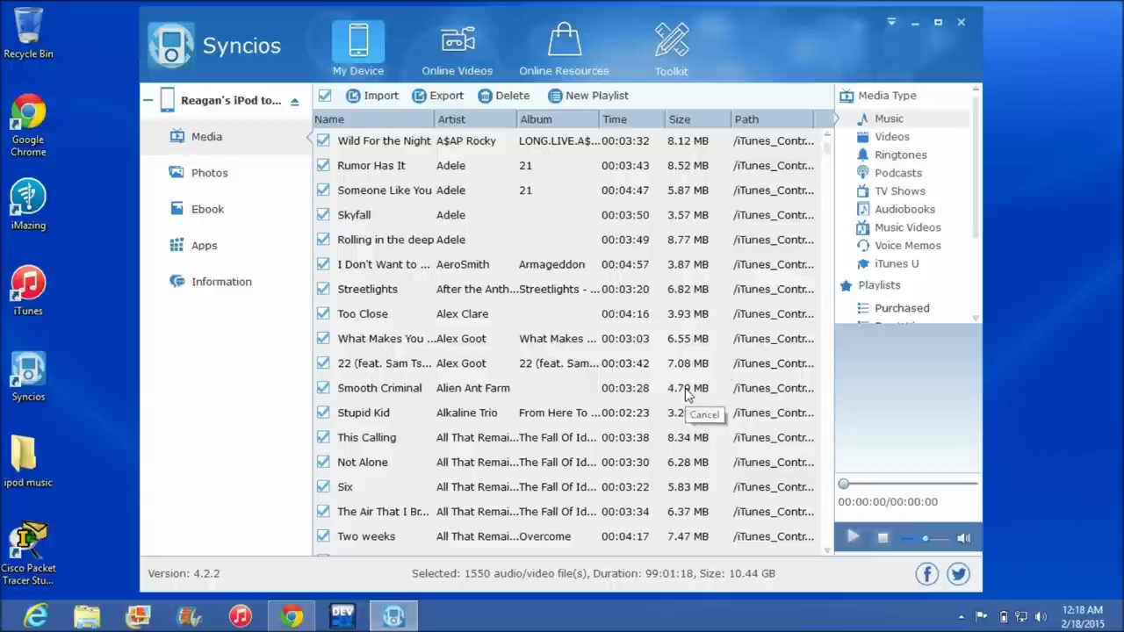
Switch to File Explorer, open the Ipod music folder in the Music library, and look through its songs
click(90, 615)
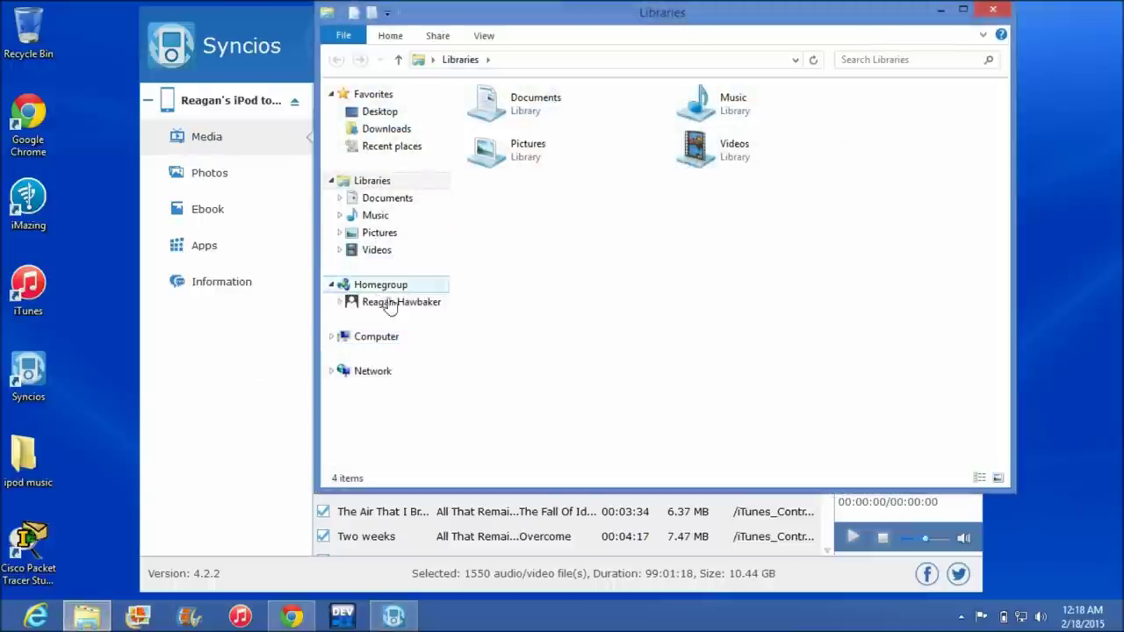
click(380, 217)
double_click(502, 113)
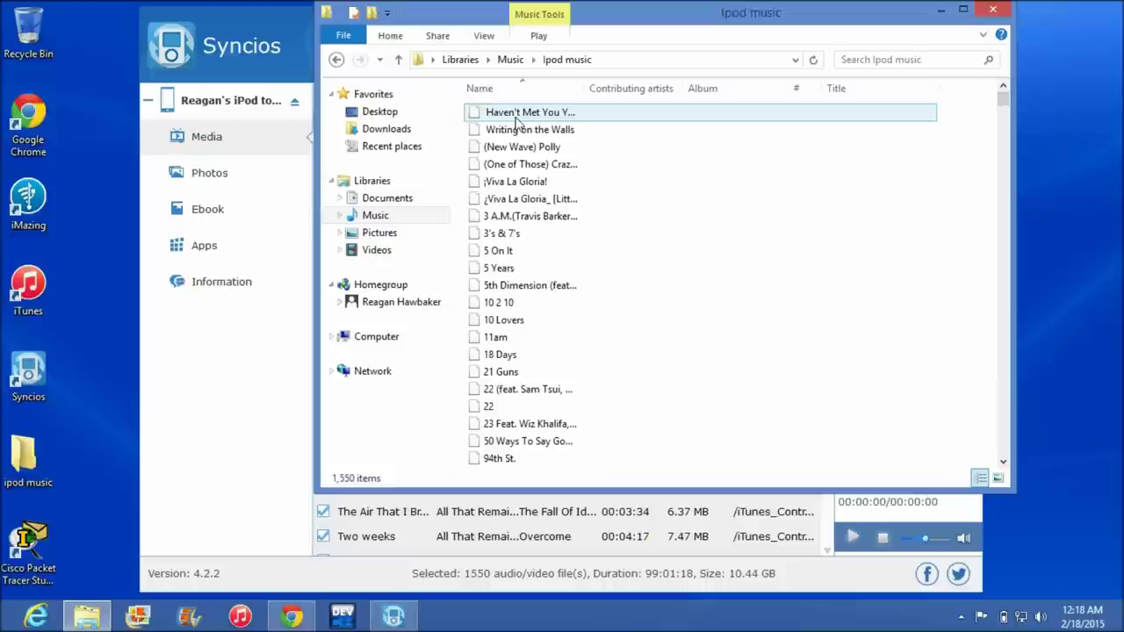
scroll(545, 237, down, 3)
scroll(530, 250, down, 20)
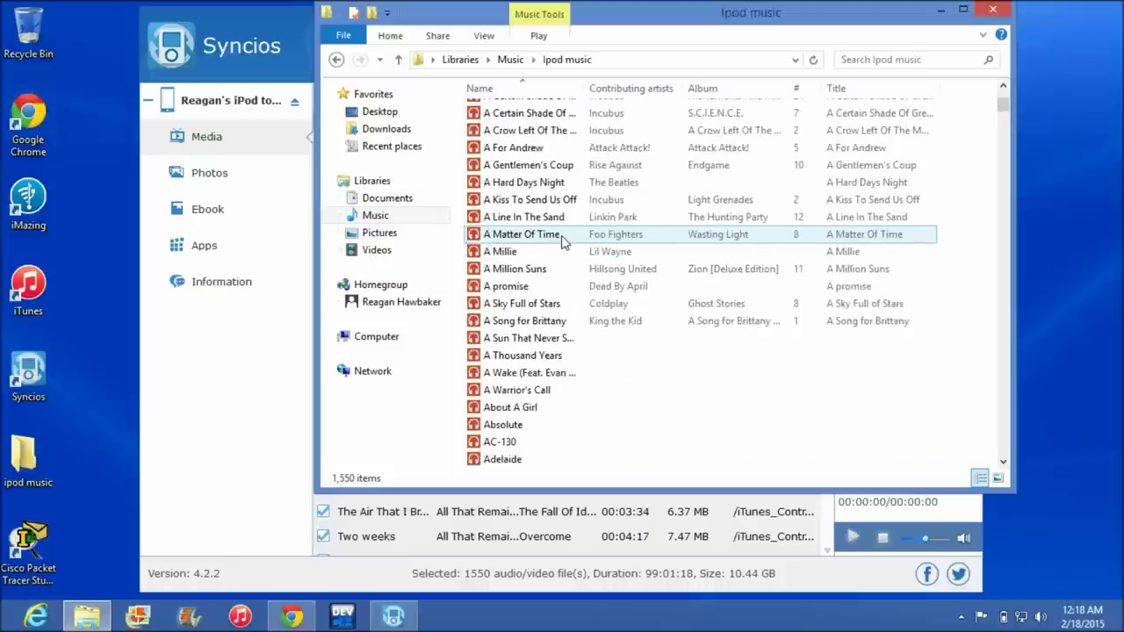
scroll(569, 246, down, 15)
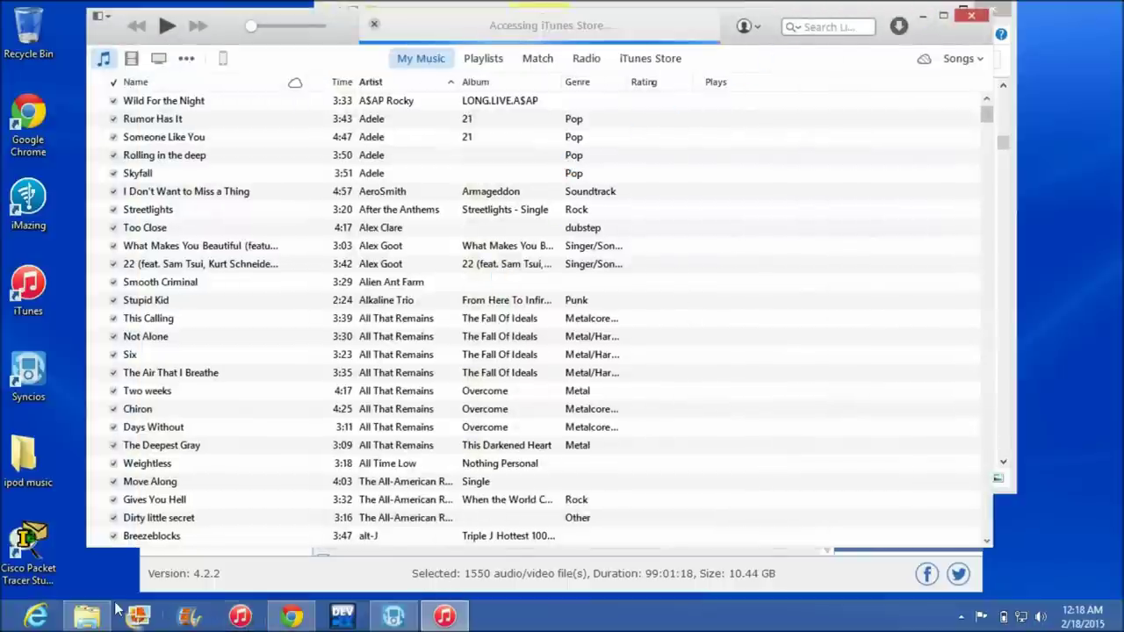
Return to File Explorer and select every song in the Ipod music folder, from the first file to Zombie
click(87, 616)
scroll(540, 217, up, 10)
scroll(540, 217, up, 20)
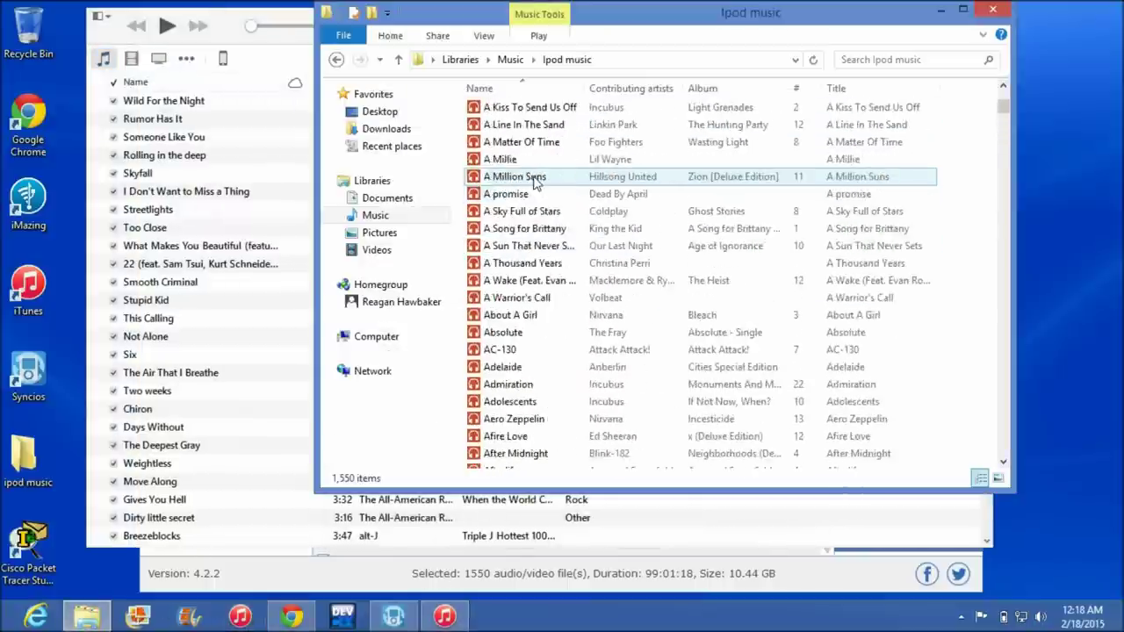
click(757, 113)
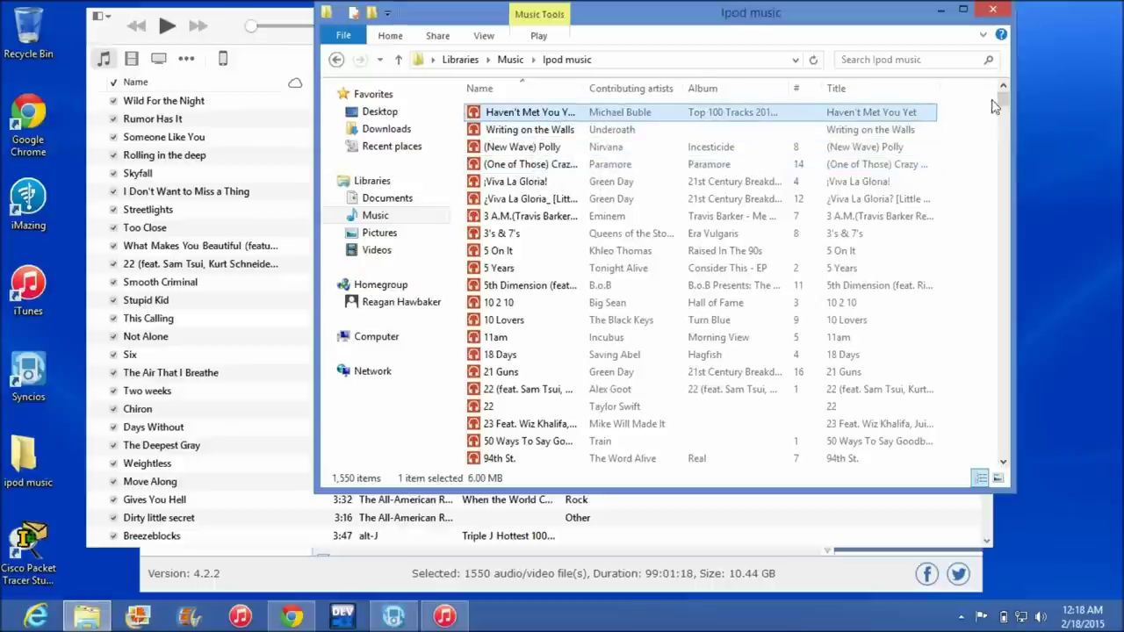
drag(1003, 102, 984, 492)
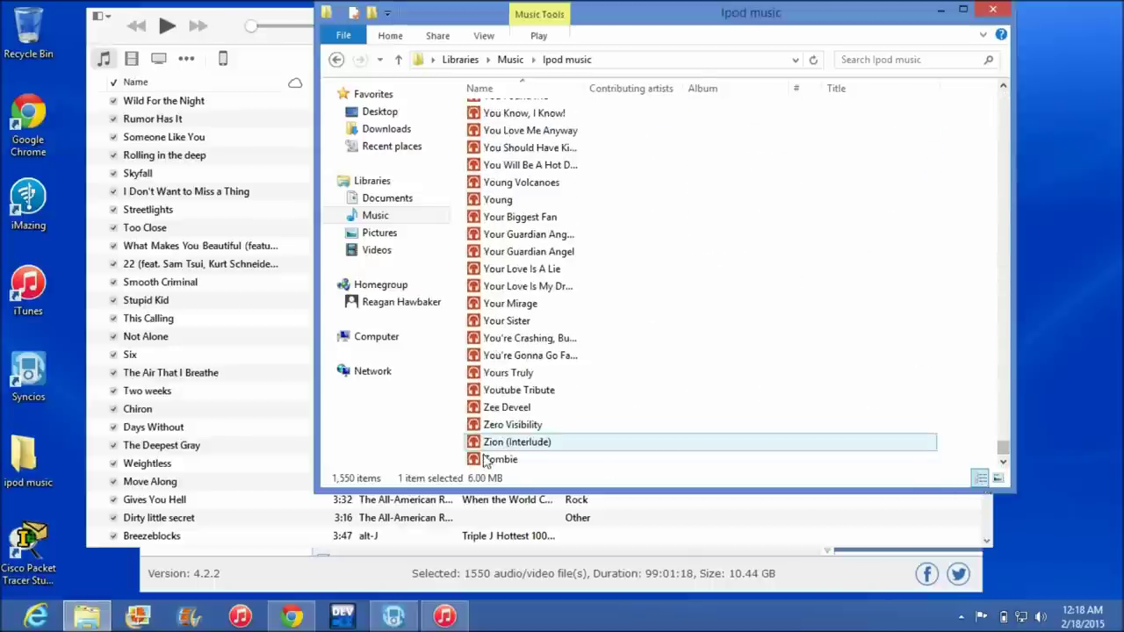
shift+click(509, 459)
drag(514, 465, 553, 492)
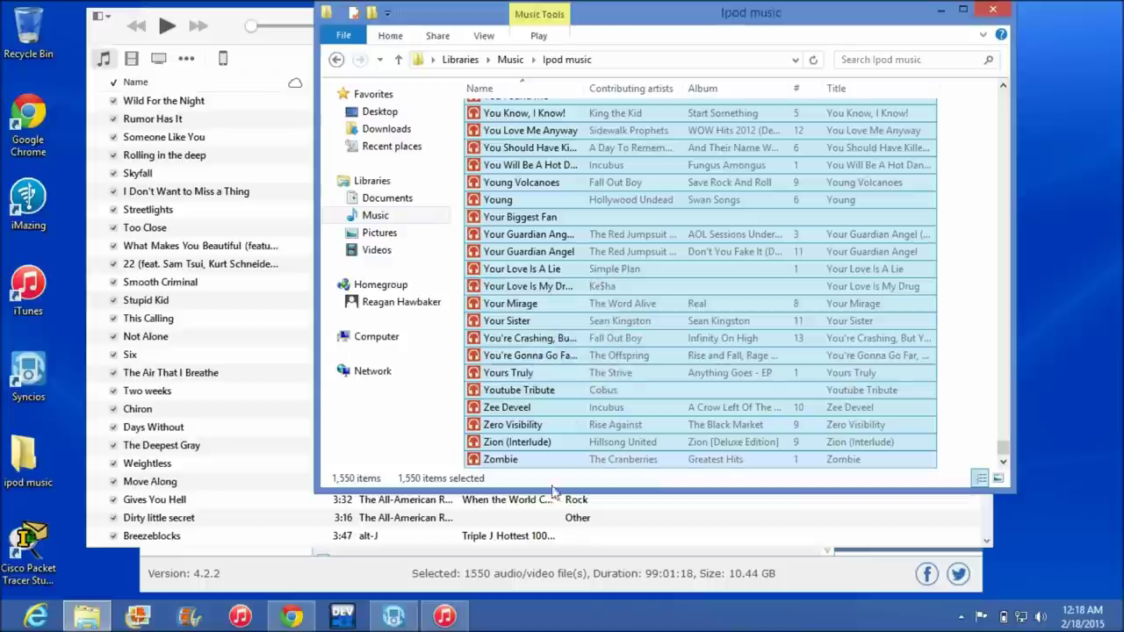
Switch to iTunes, dismiss the iPod software update prompt, and look through the songs in My Music
click(451, 620)
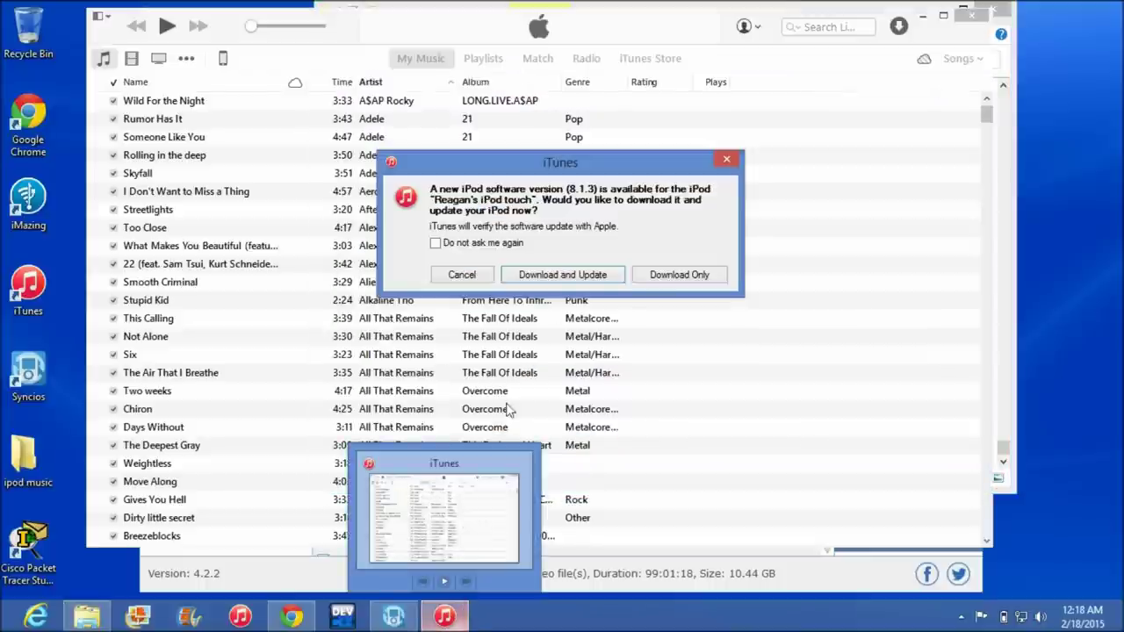
key(Escape)
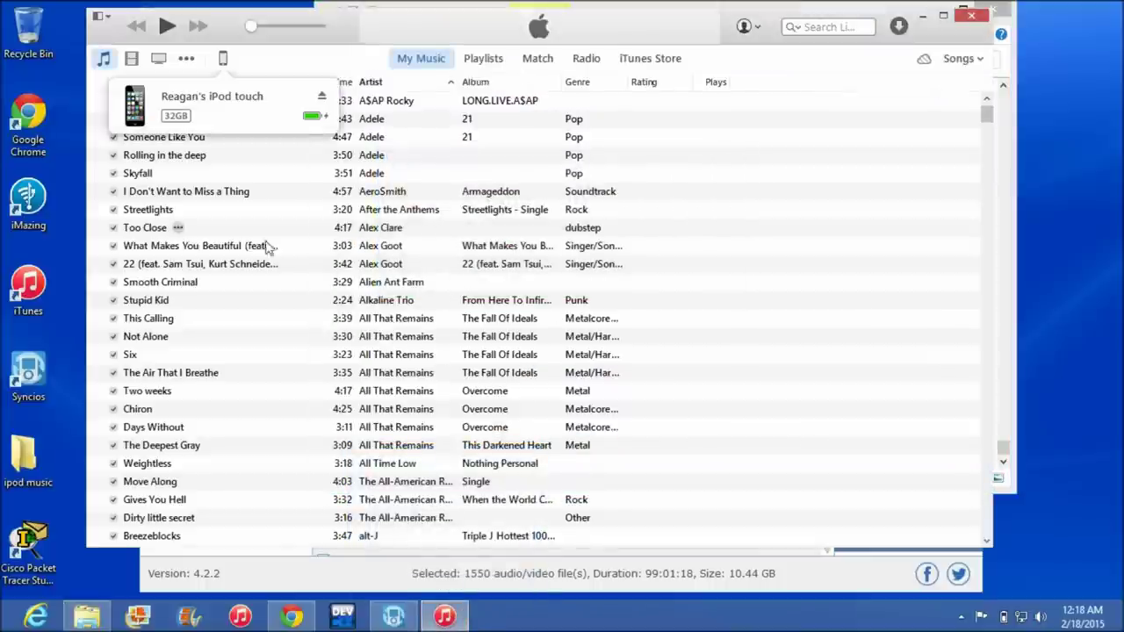
click(488, 323)
scroll(378, 359, down, 4)
scroll(391, 355, down, 10)
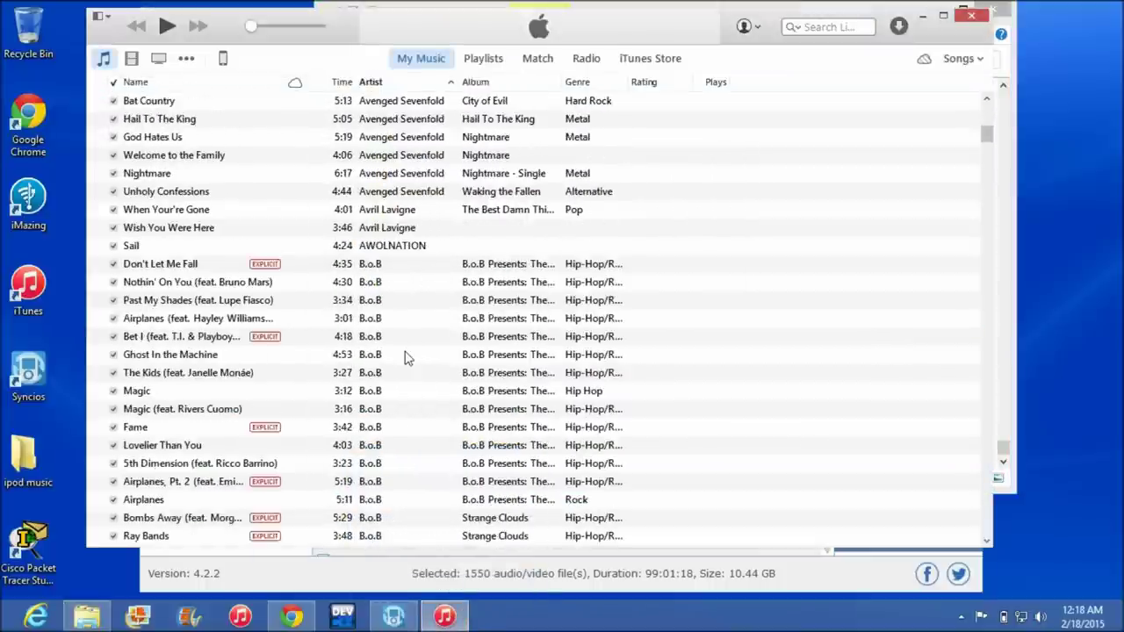
scroll(406, 355, down, 8)
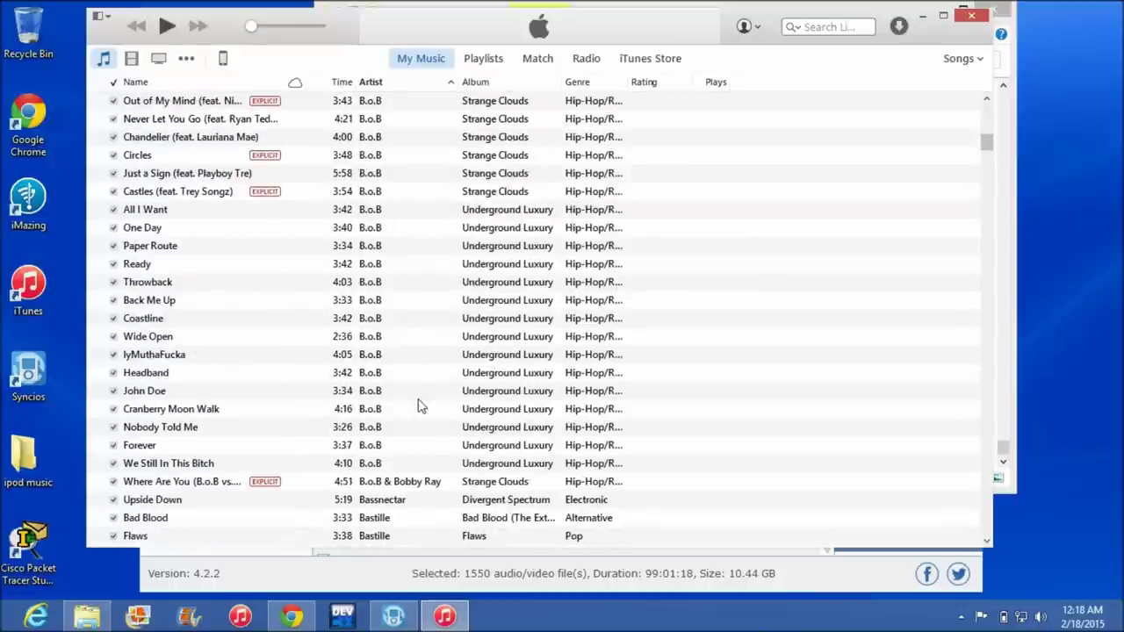
scroll(418, 404, down, 15)
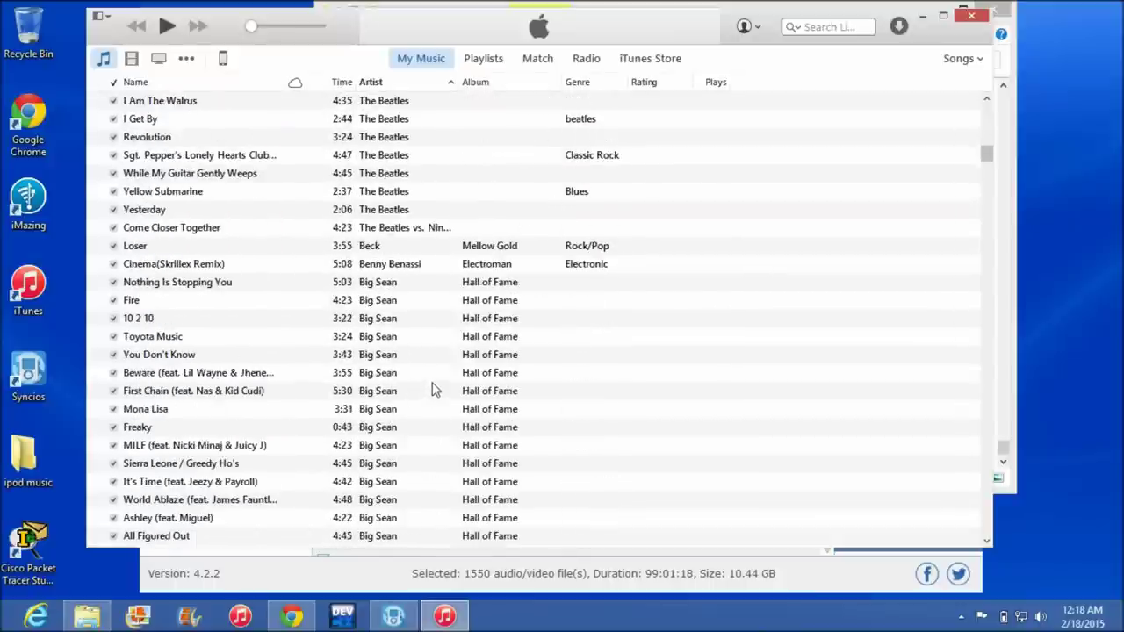